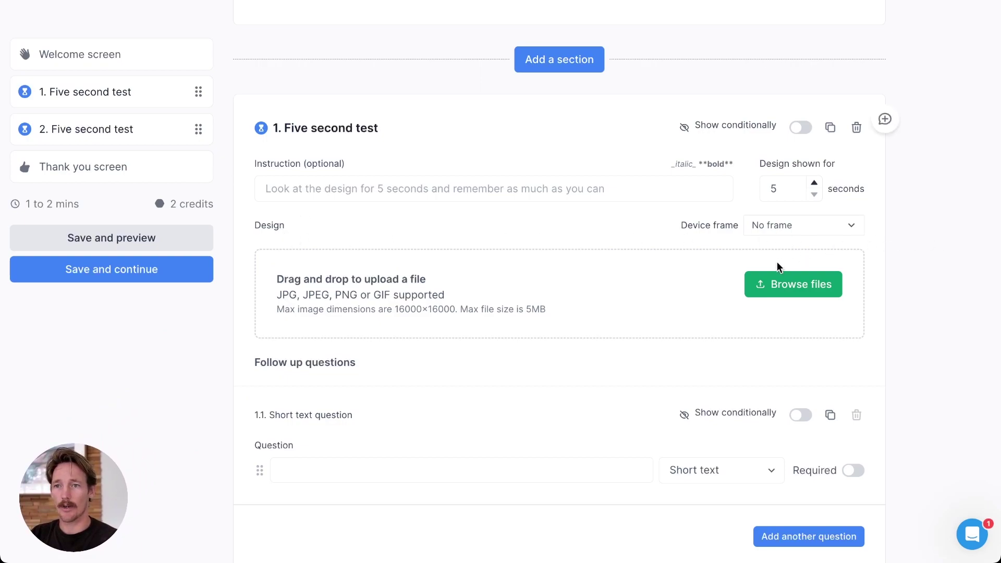
scroll(403, 176, up, 1)
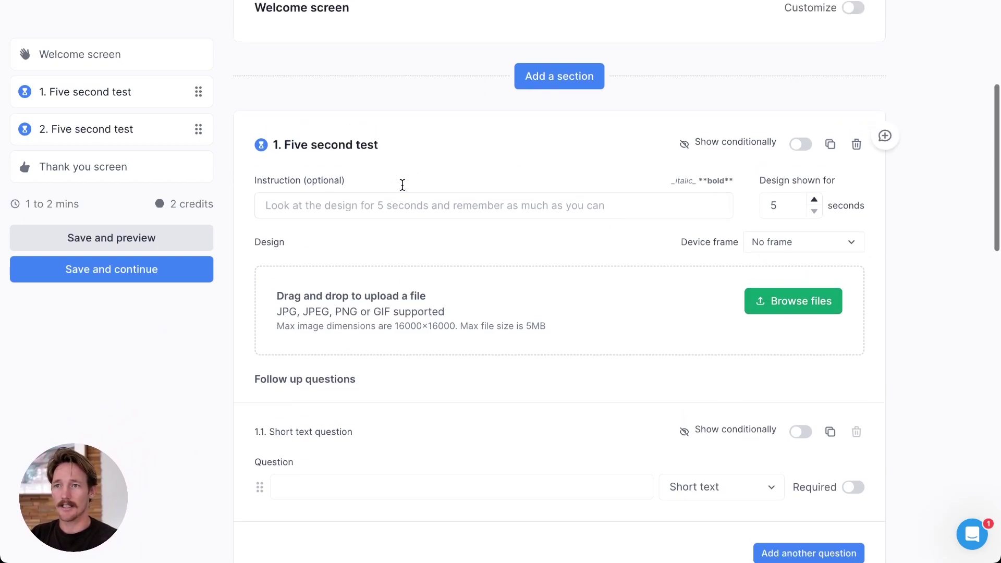
click(580, 76)
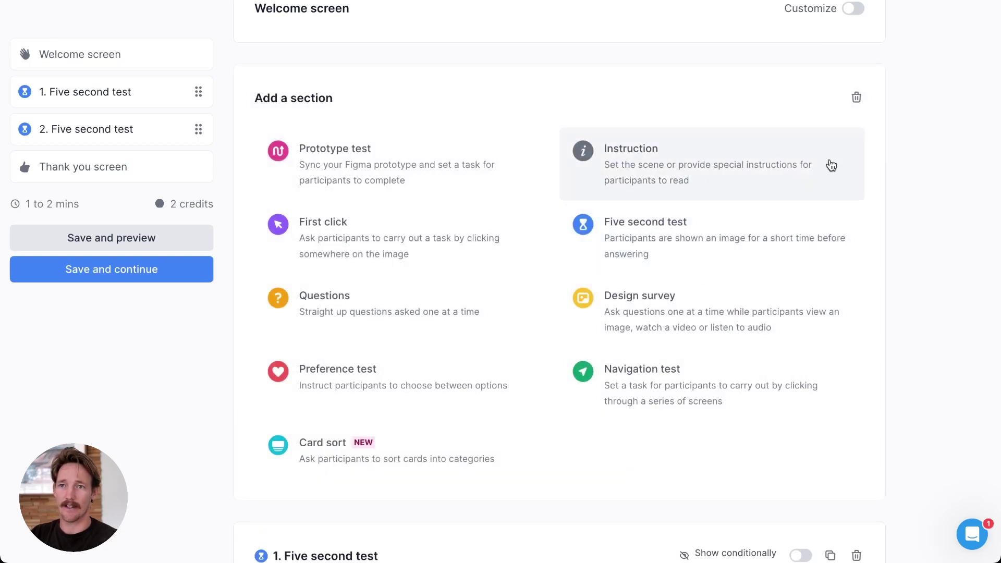
click(856, 97)
scroll(530, 291, down, 1)
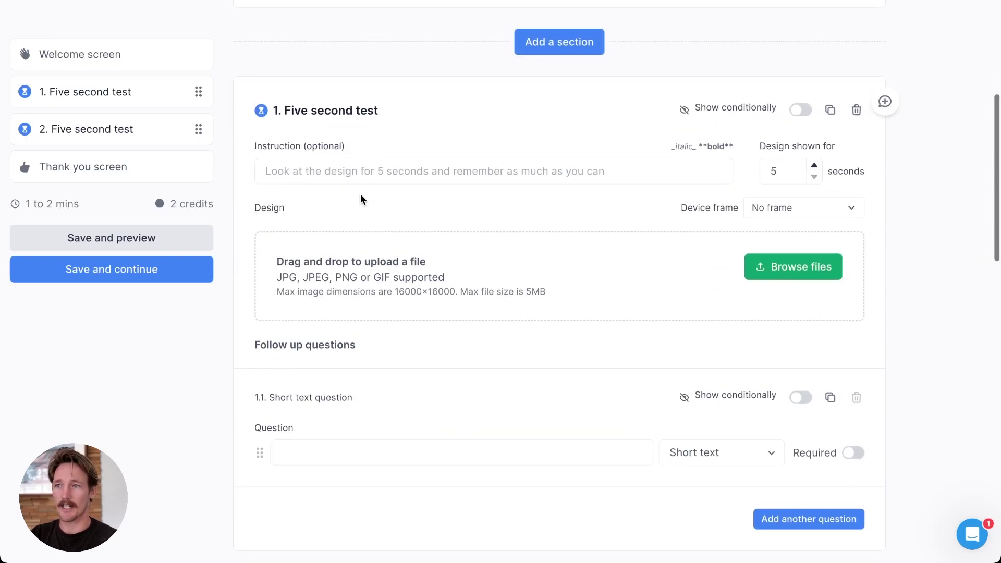
scroll(535, 221, down, 1)
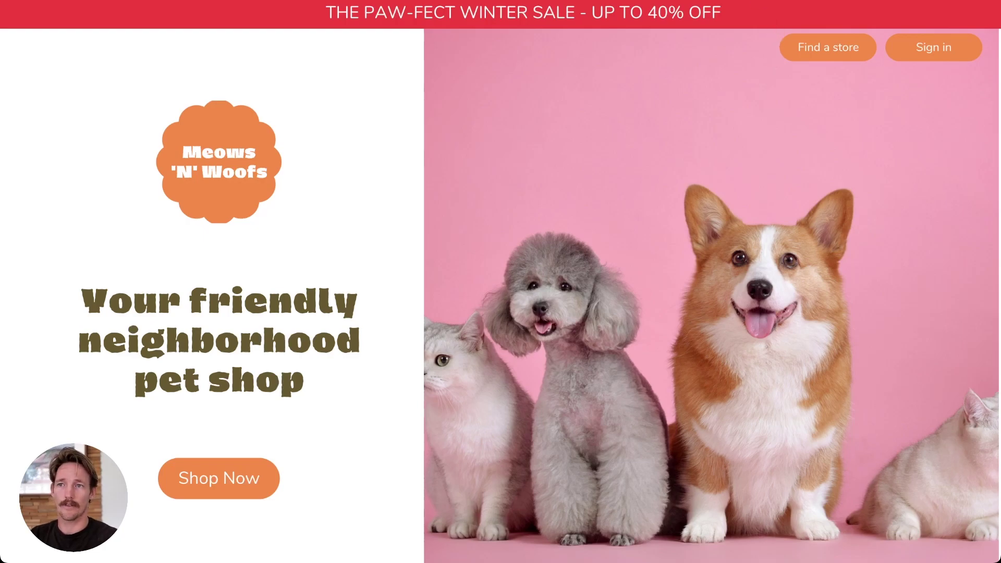
scroll(501, 282, down, 5)
scroll(501, 283, down, 5)
scroll(500, 282, down, 5)
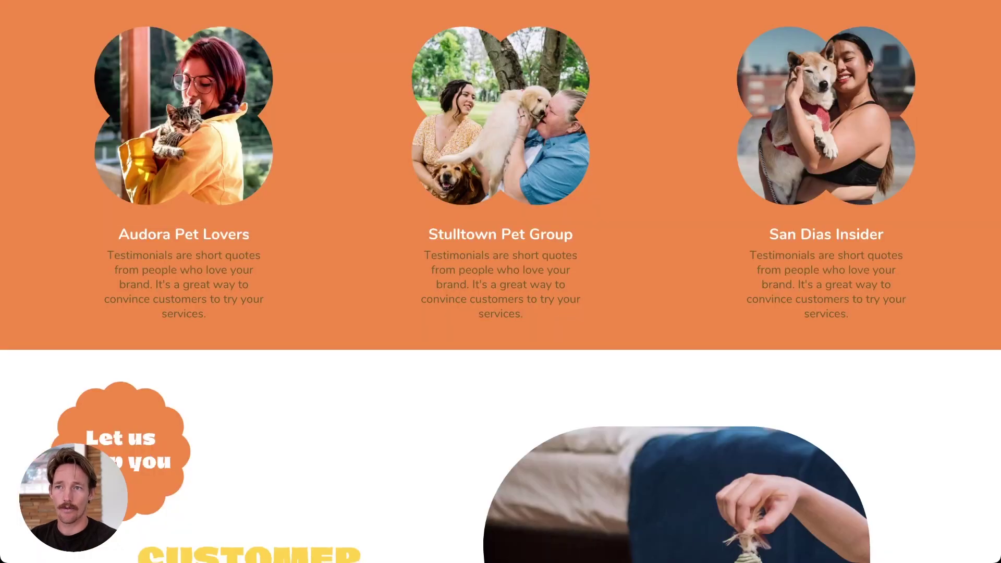
scroll(501, 281, down, 5)
scroll(501, 282, down, 5)
scroll(501, 282, down, 5)
scroll(501, 282, down, 5)
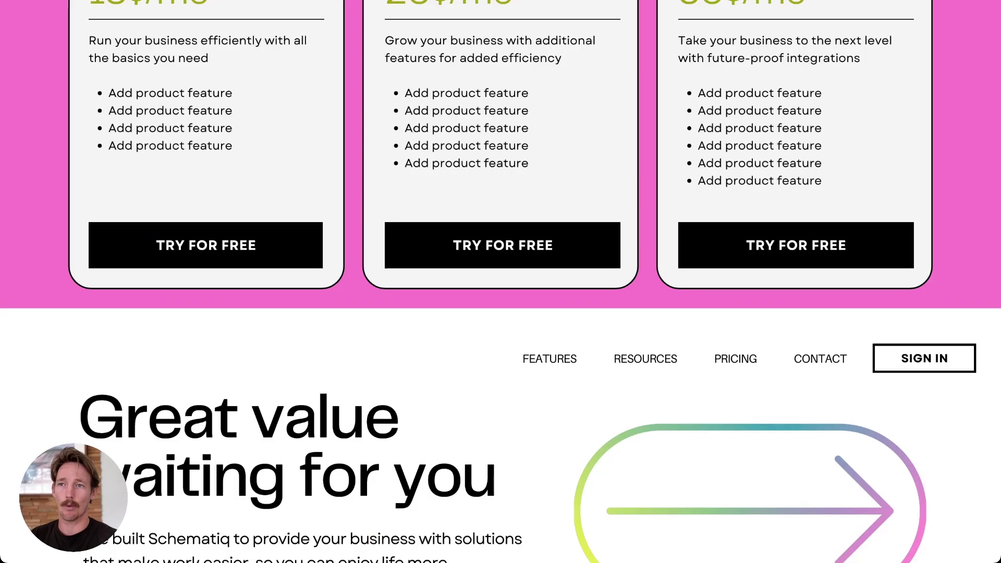
scroll(500, 281, down, 5)
scroll(501, 282, down, 5)
scroll(501, 282, down, 5)
scroll(501, 282, down, 5)
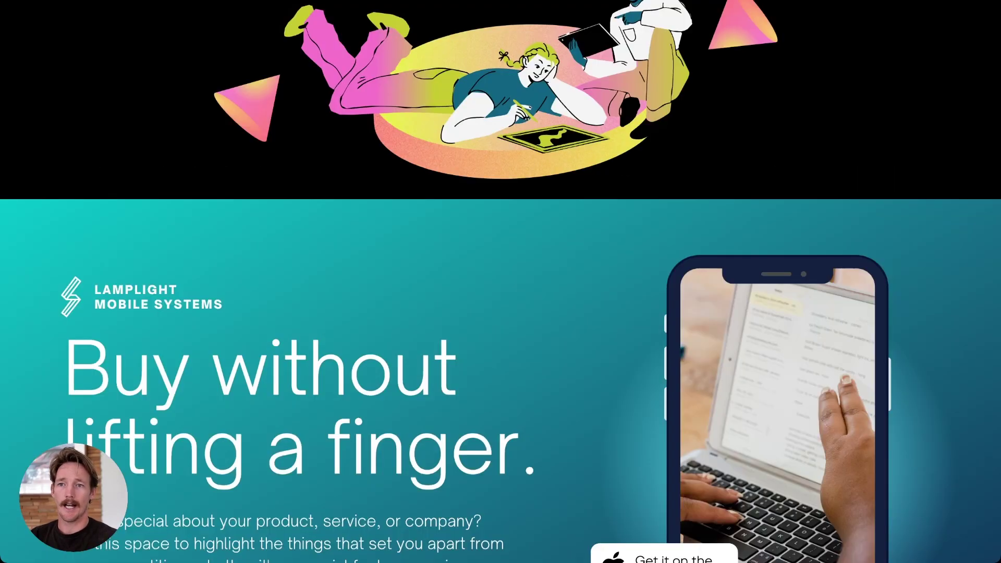
scroll(501, 282, down, 5)
scroll(501, 281, down, 5)
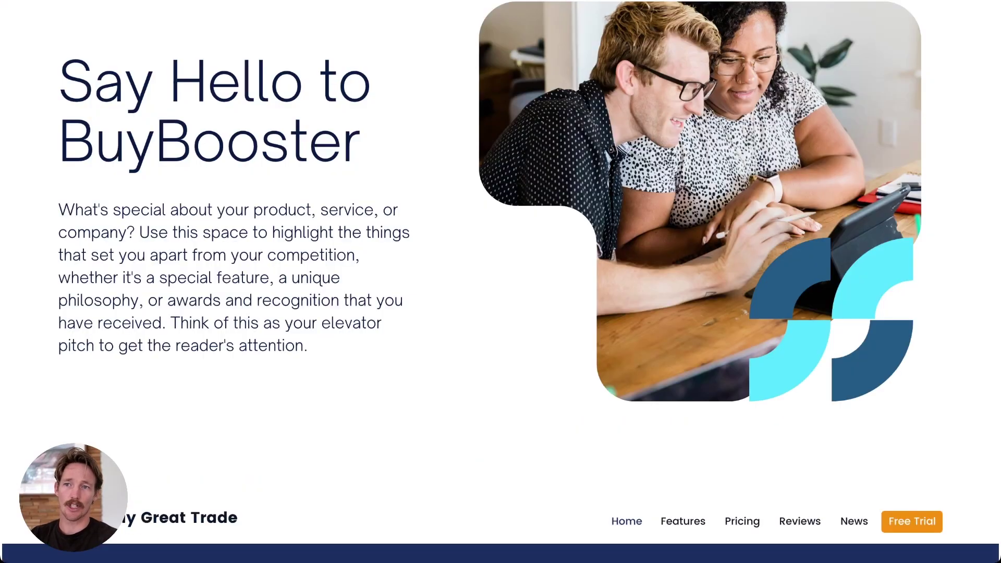
scroll(501, 283, down, 5)
scroll(501, 282, down, 5)
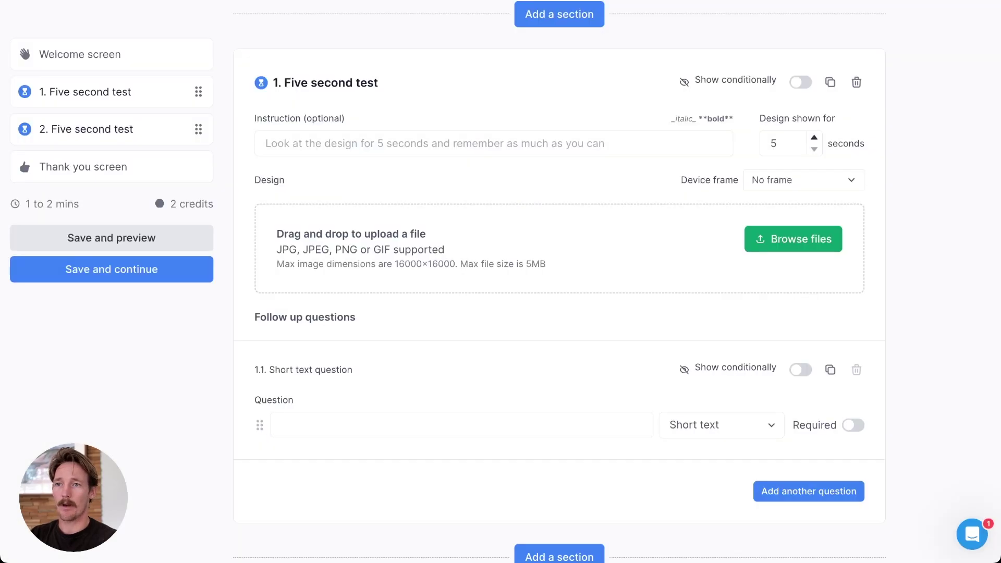
Upload the landing page screenshot JPG as the test design and start the instruction
click(817, 249)
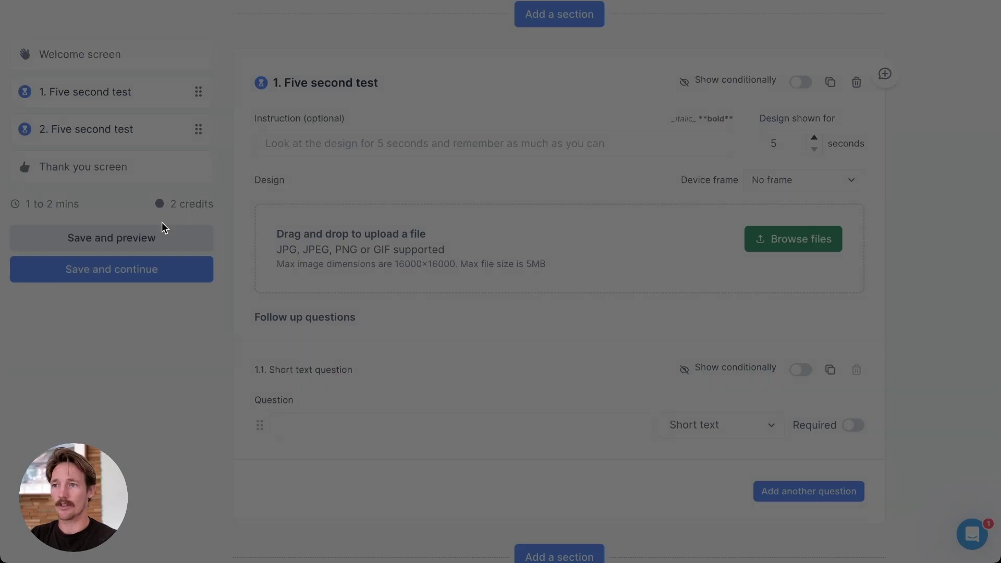
click(864, 392)
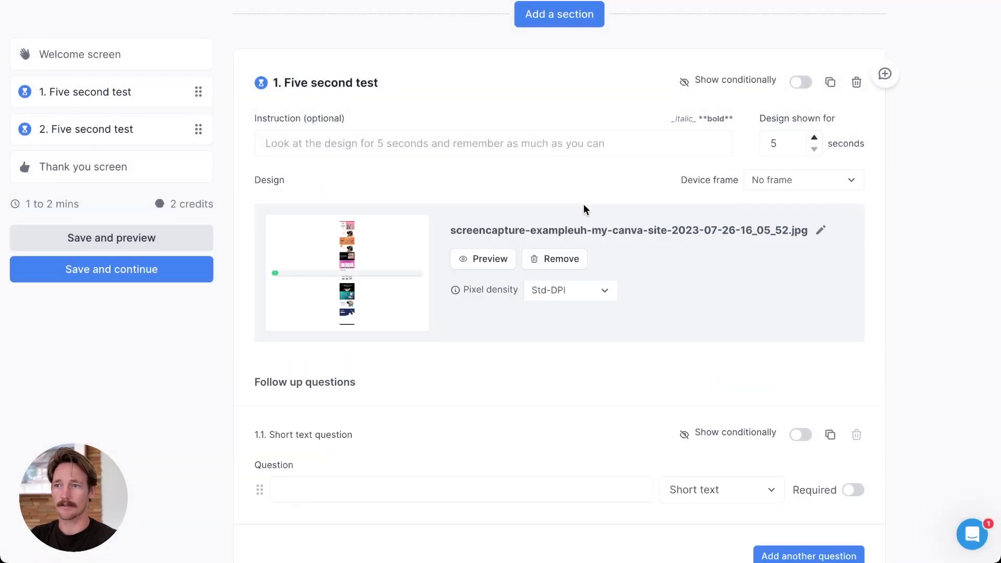
click(397, 140)
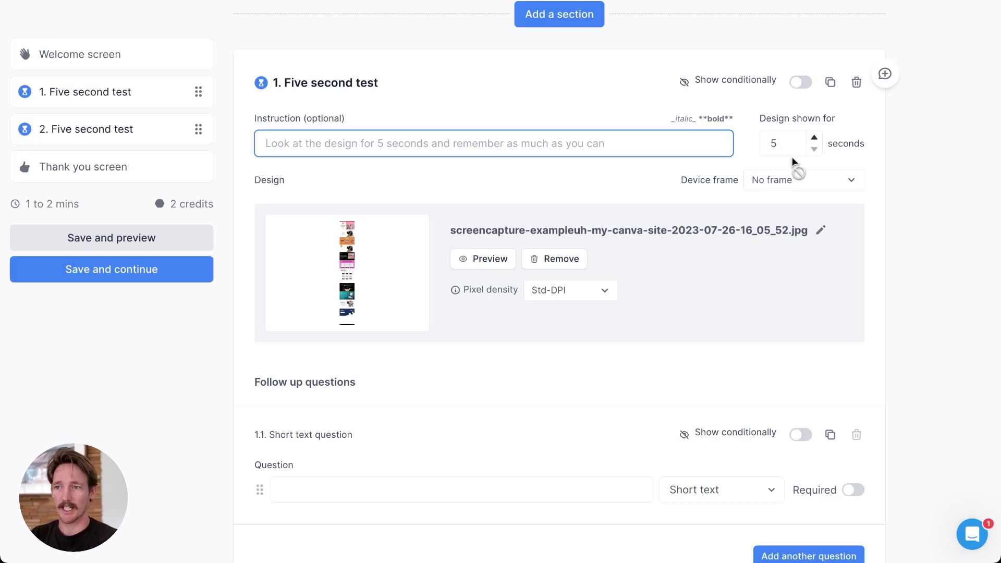
scroll(484, 408, down, 2)
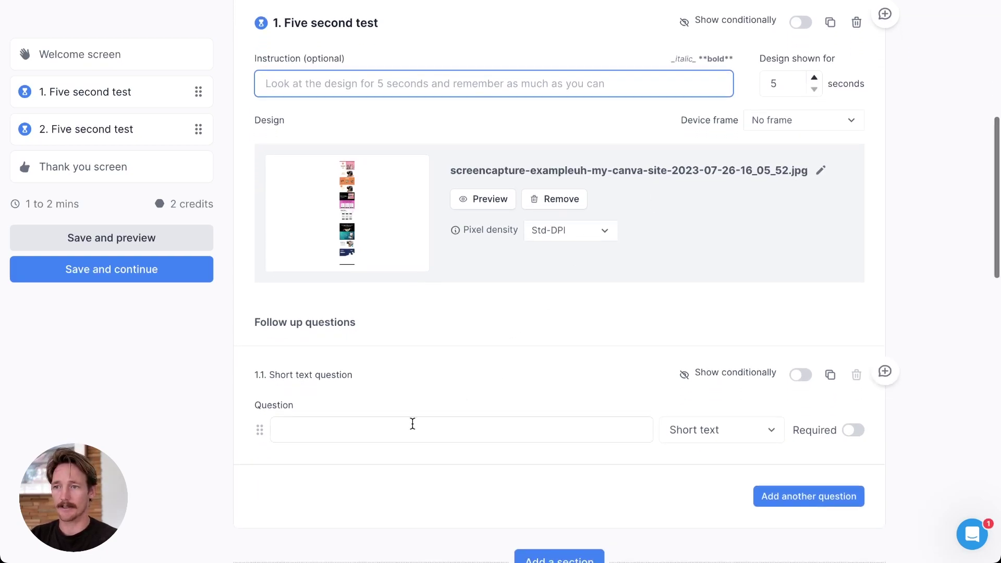
Begin the first follow-up question asking what the page offered
click(411, 425)
scroll(515, 337, down, 1)
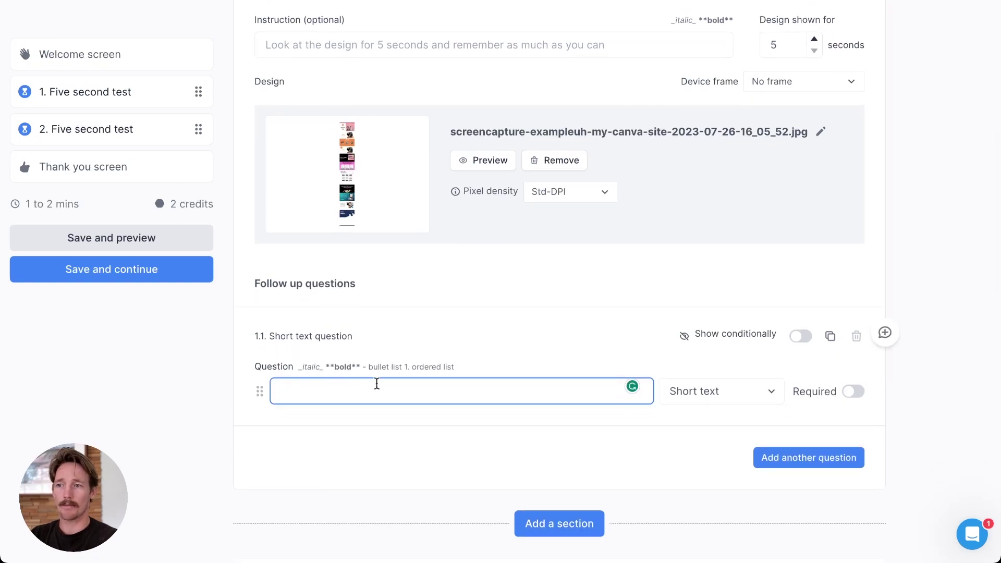
scroll(480, 336, down, 1)
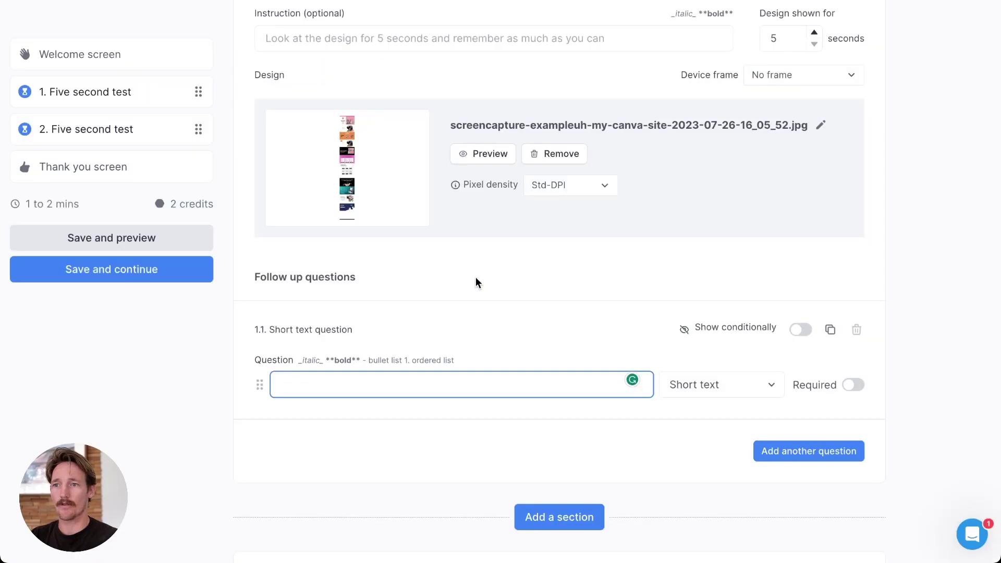
scroll(479, 313, down, 2)
scroll(483, 352, down, 5)
scroll(483, 354, down, 4)
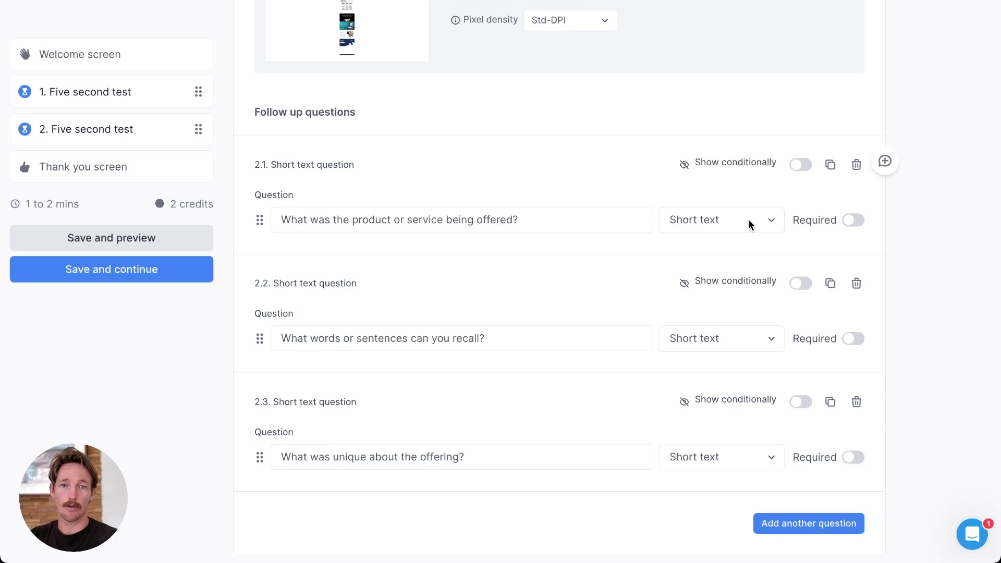
Try Linear scale for question 2.3's answer type, then revert it to Short text
click(714, 456)
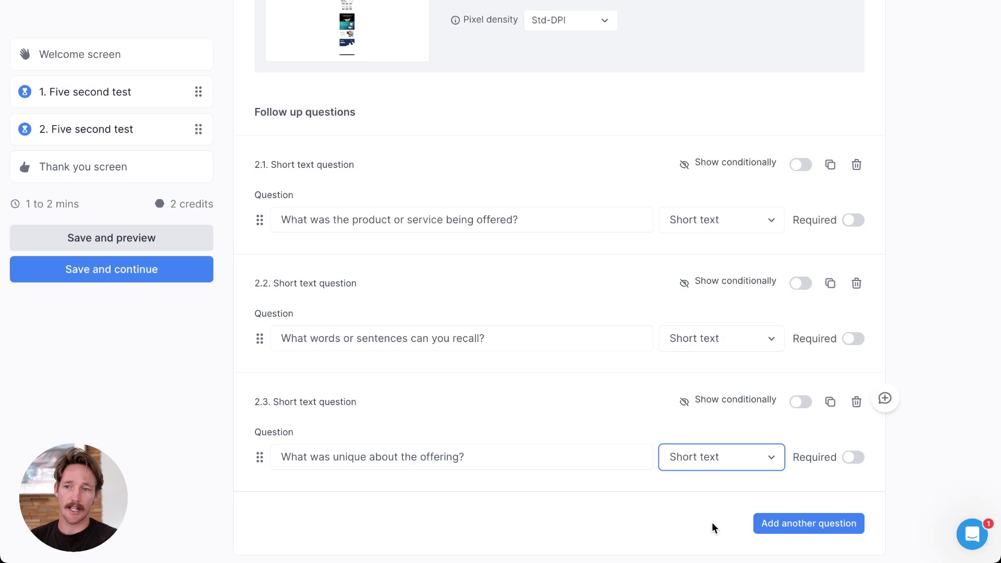
click(712, 523)
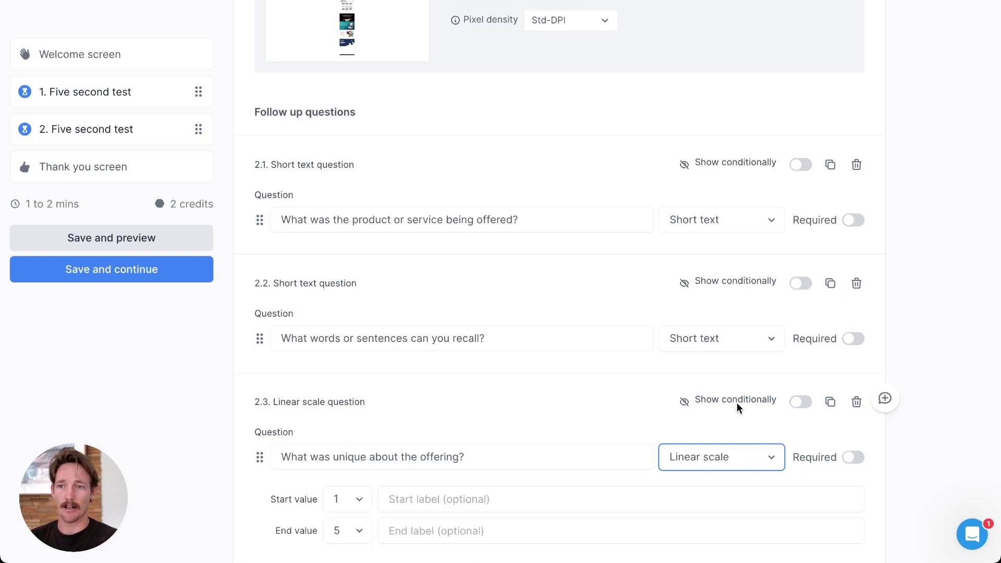
click(731, 388)
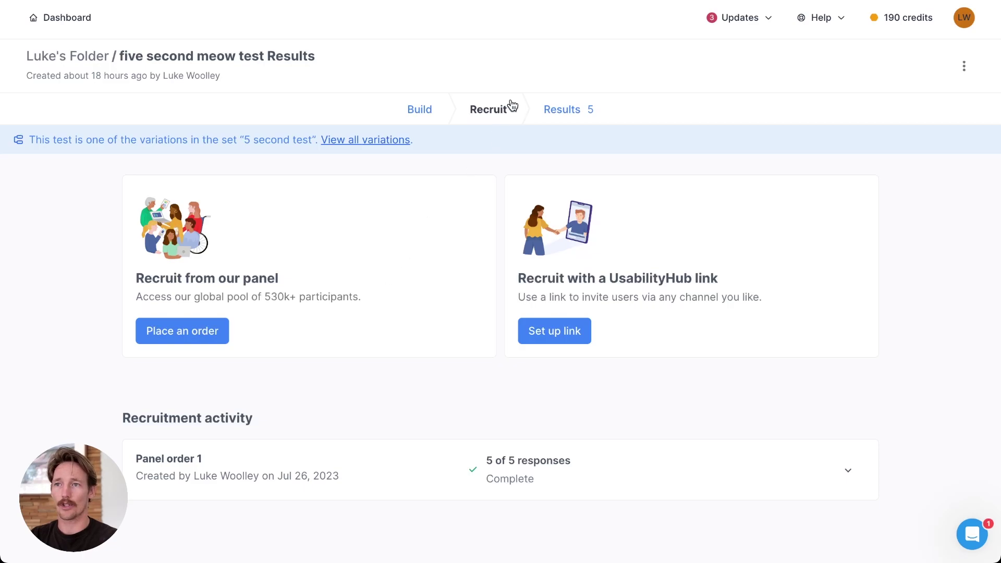
click(560, 111)
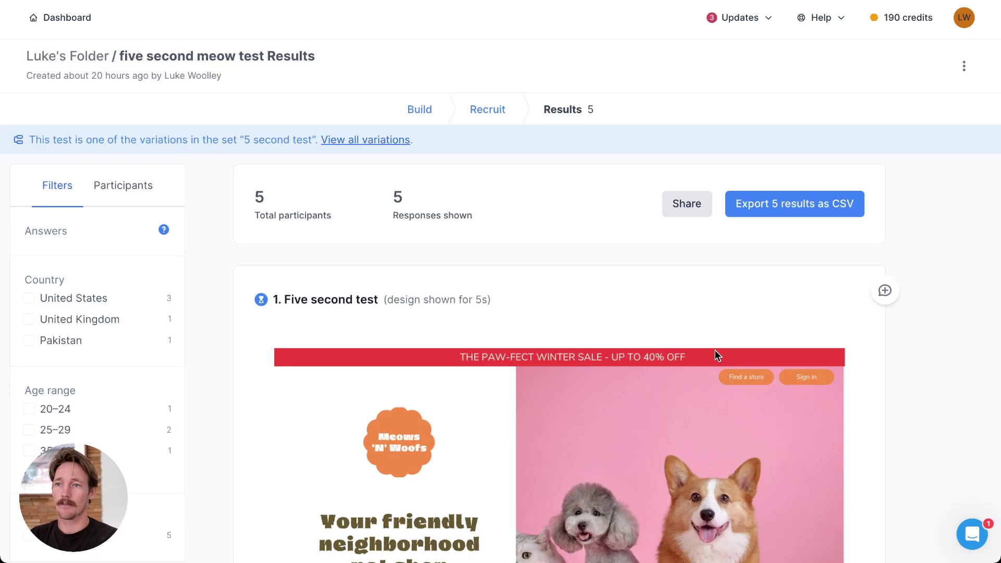
scroll(609, 261, down, 1)
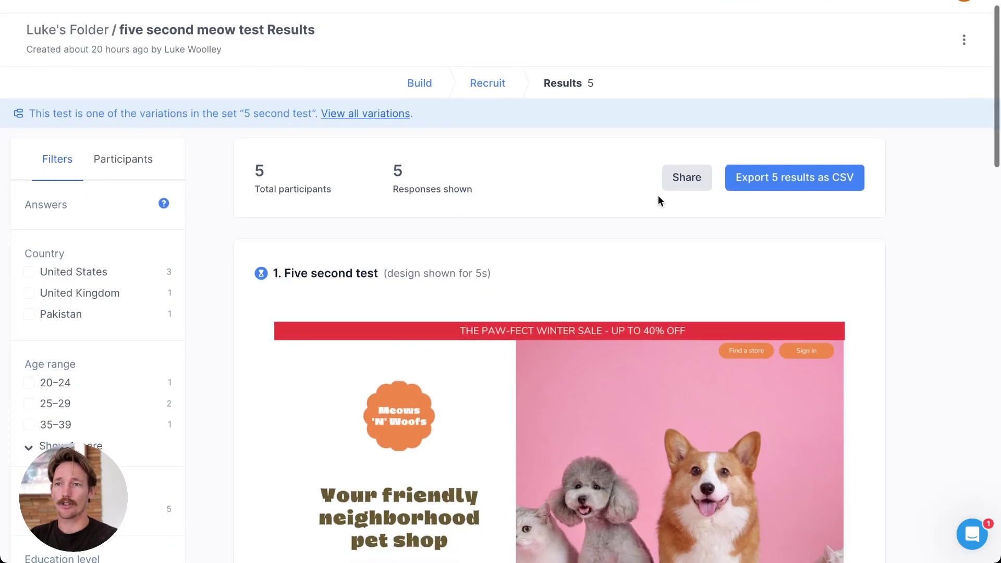
scroll(659, 195, down, 1)
scroll(838, 308, down, 2)
scroll(893, 356, down, 1)
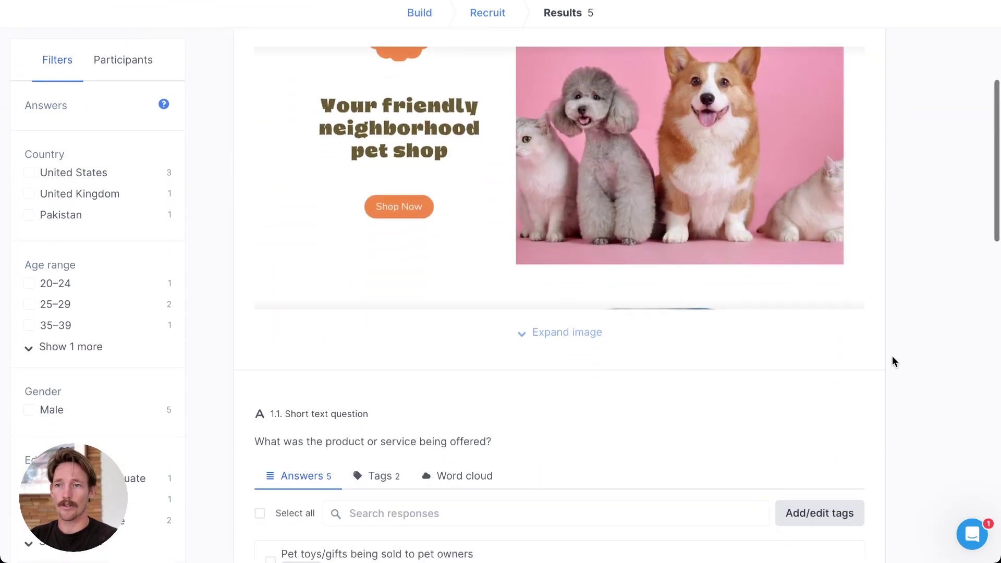
scroll(892, 357, down, 1)
scroll(892, 357, down, 1)
scroll(892, 362, down, 1)
scroll(570, 250, down, 1)
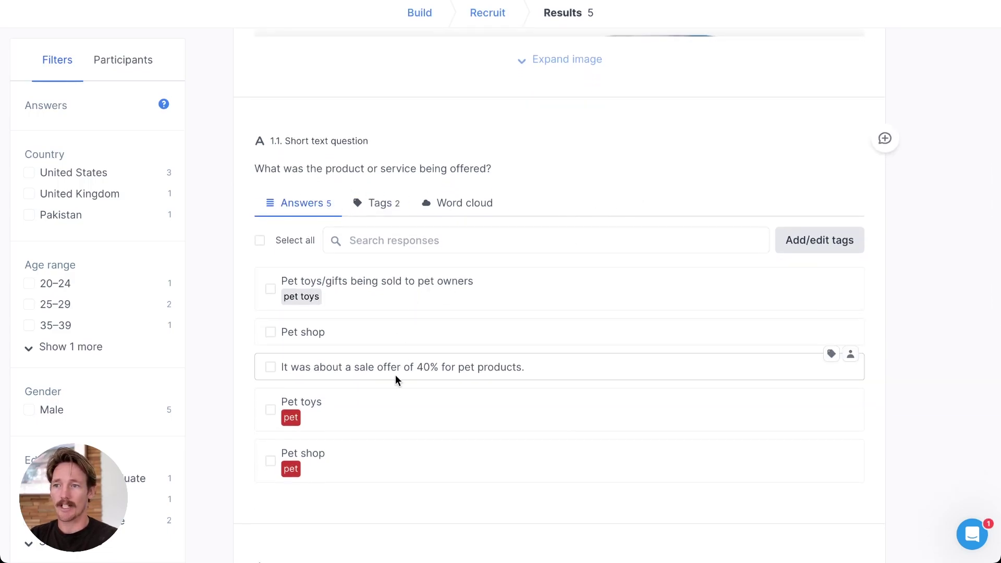
scroll(398, 392, down, 1)
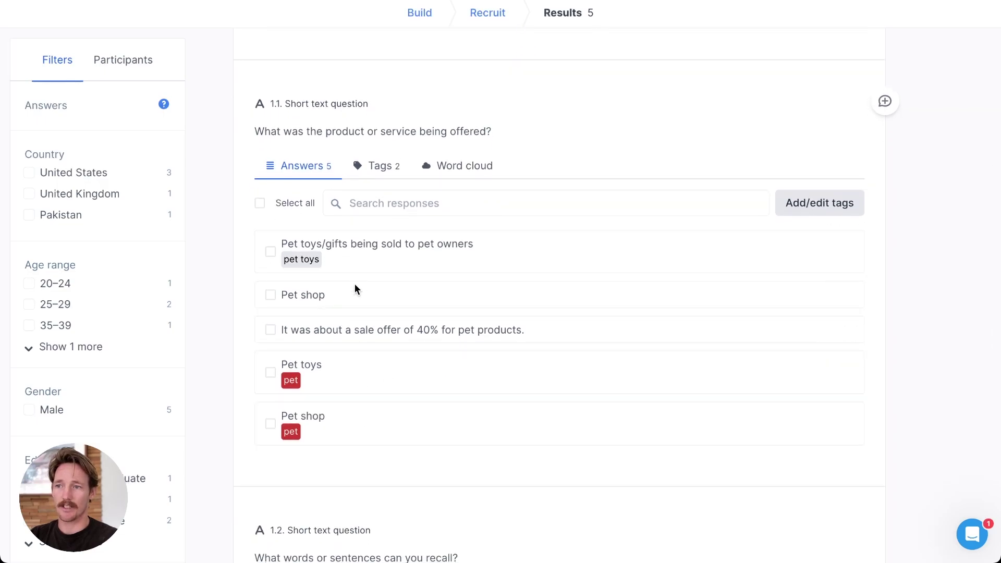
scroll(81, 312, down, 1)
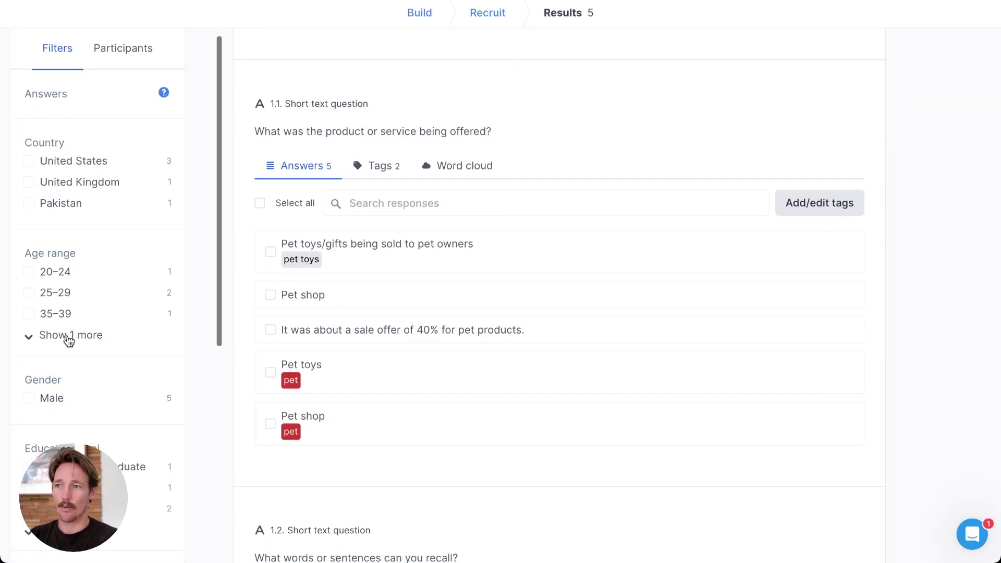
click(70, 342)
scroll(68, 342, down, 2)
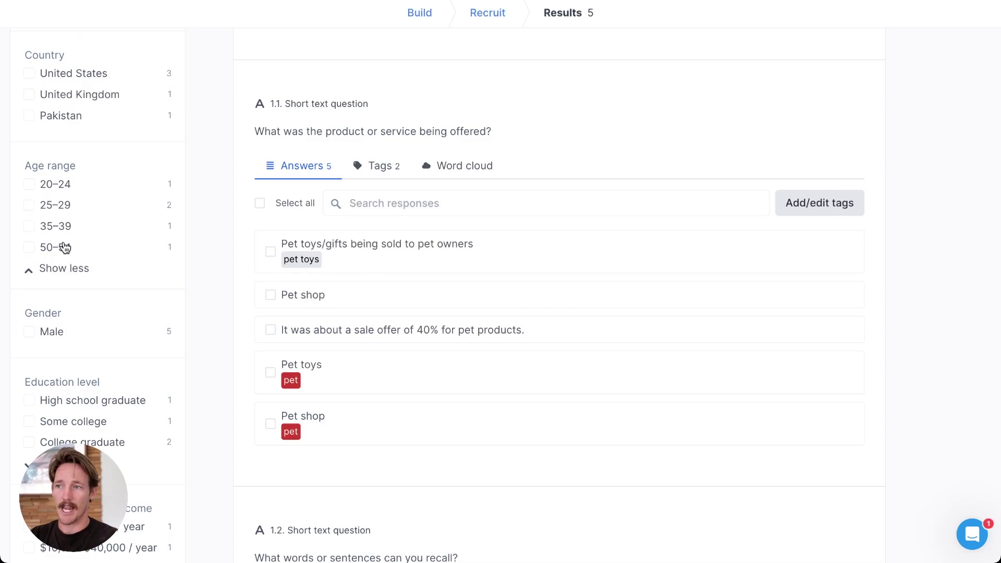
click(67, 247)
click(62, 226)
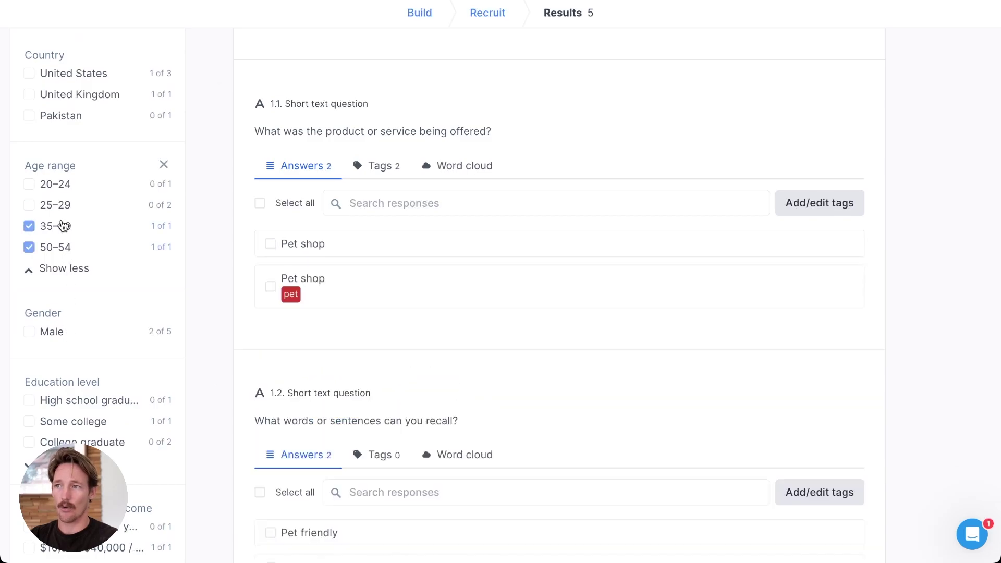
click(29, 227)
click(29, 248)
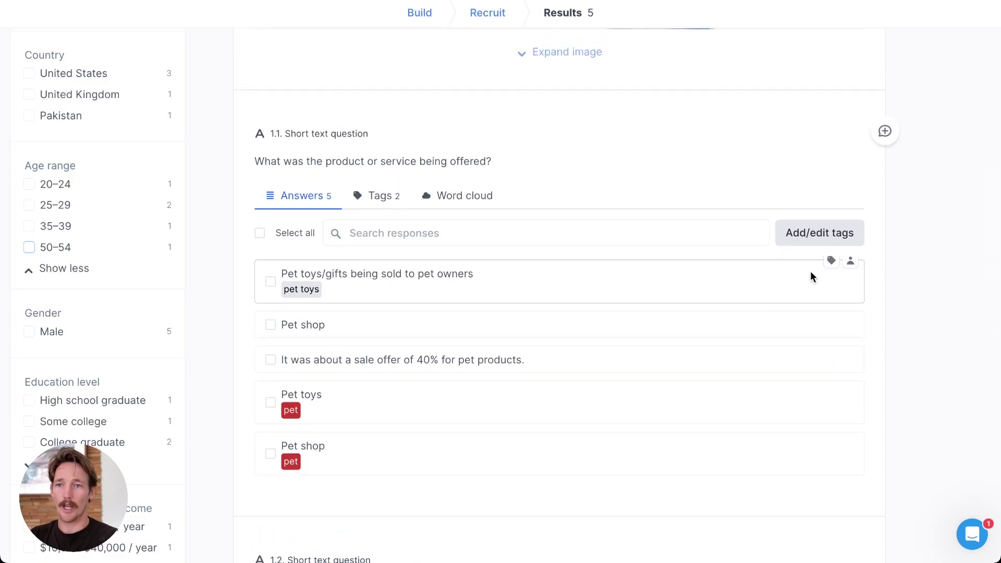
click(832, 262)
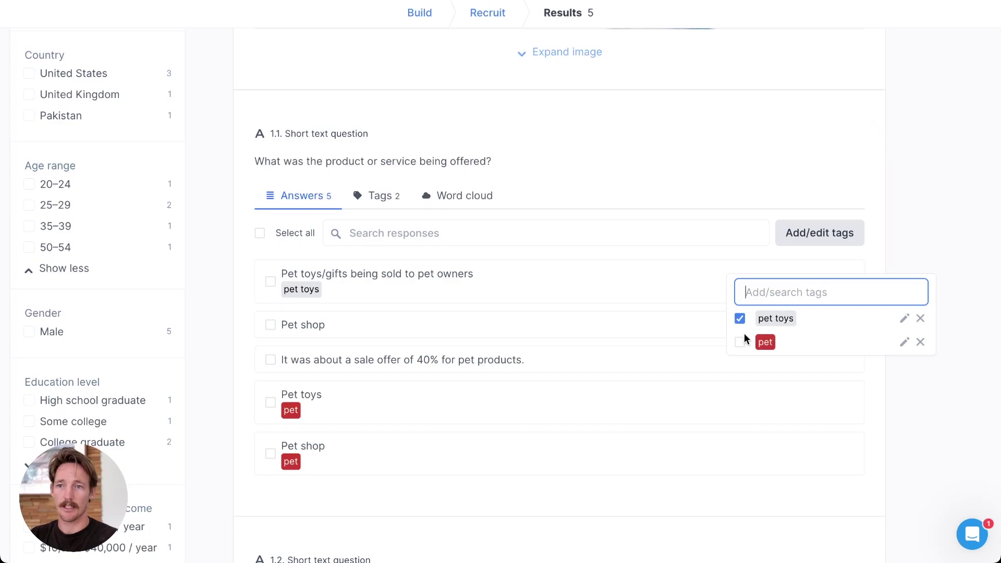
click(740, 318)
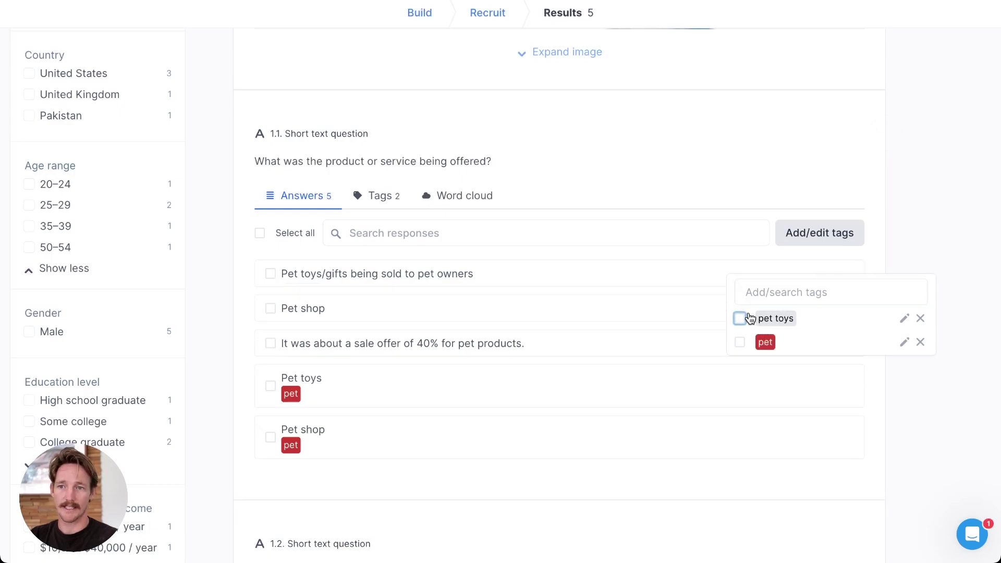
click(740, 318)
click(936, 241)
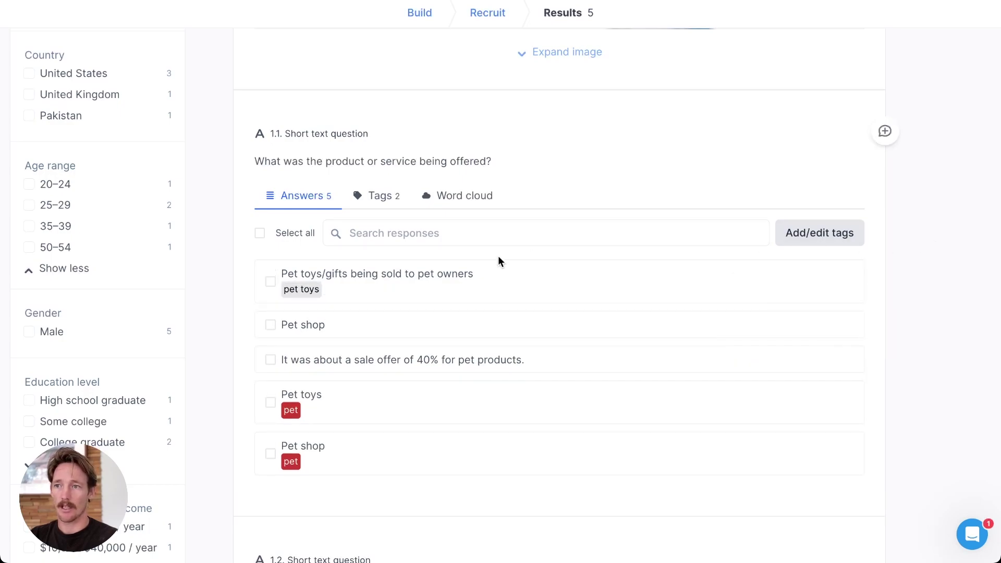
click(382, 195)
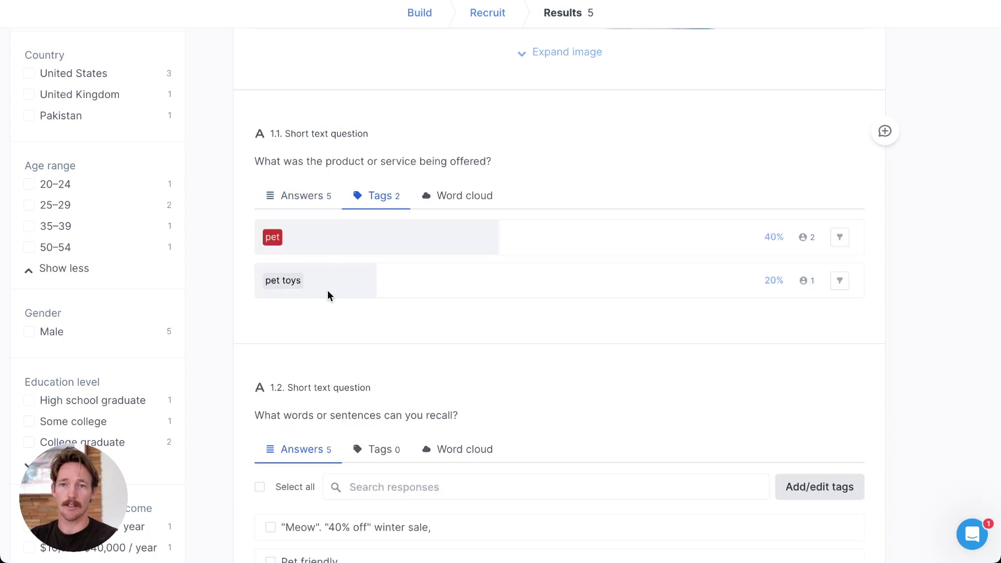
click(465, 196)
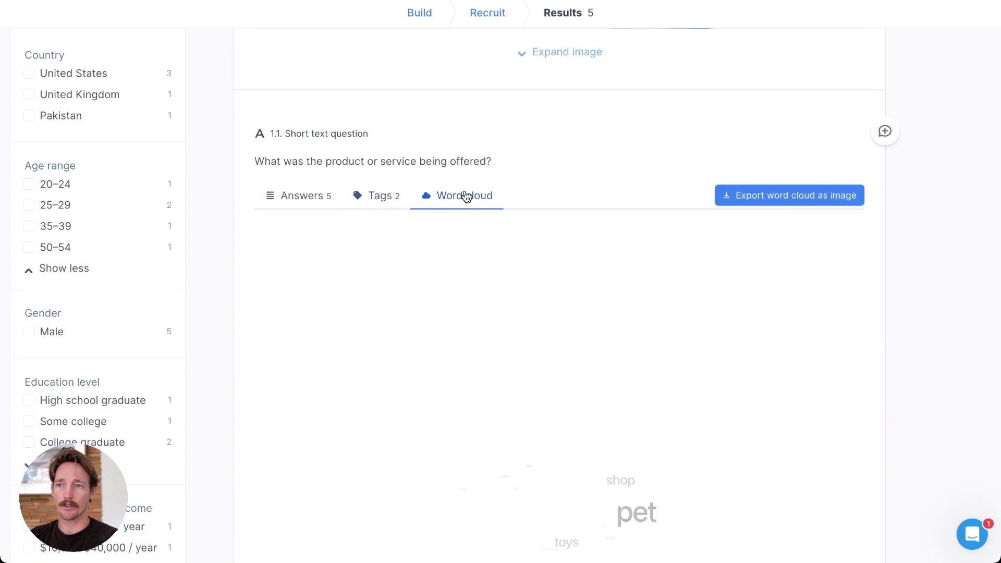
scroll(509, 306, down, 2)
scroll(592, 349, down, 2)
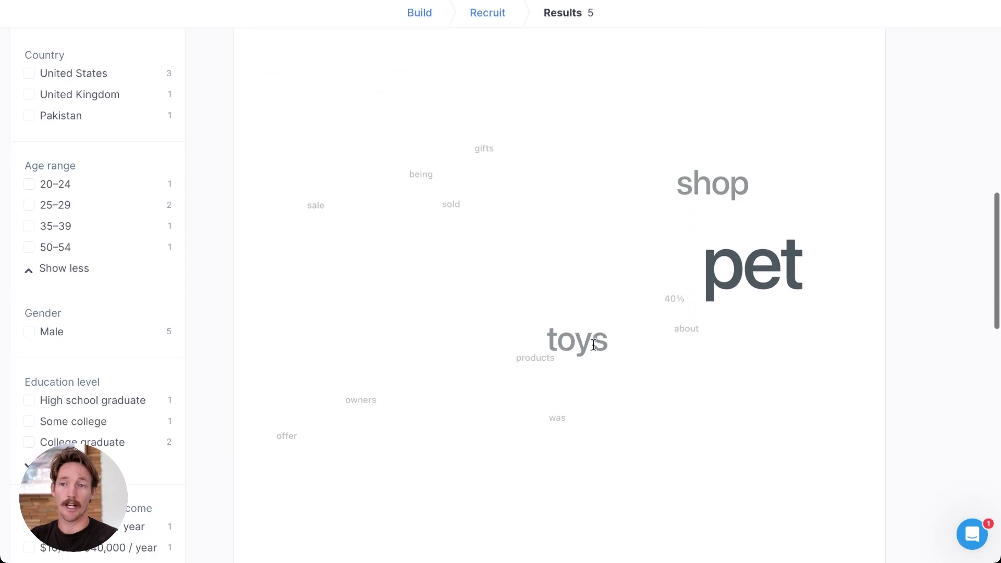
scroll(521, 297, up, 1)
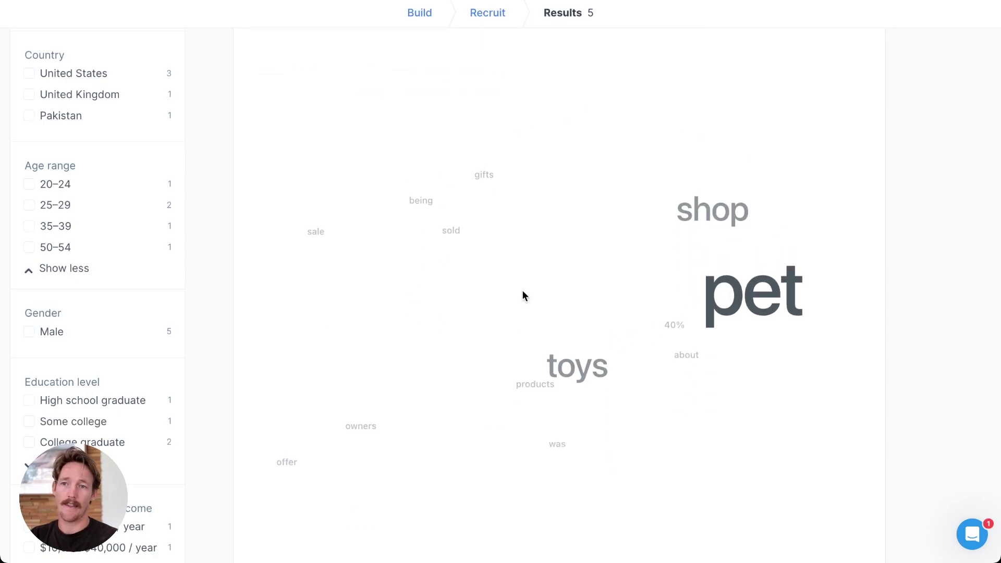
scroll(523, 294, up, 1)
scroll(522, 295, up, 1)
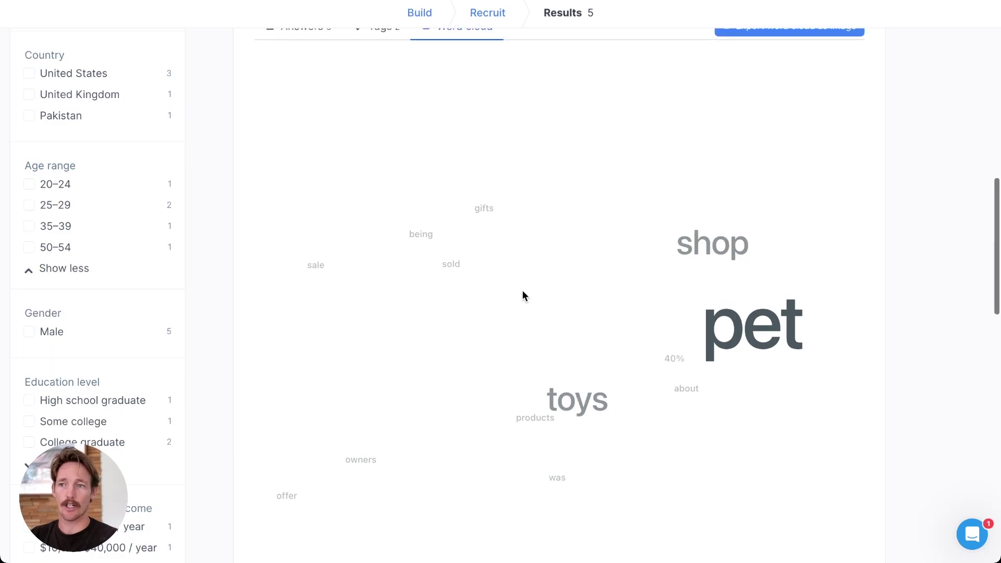
scroll(523, 295, up, 1)
scroll(522, 295, up, 1)
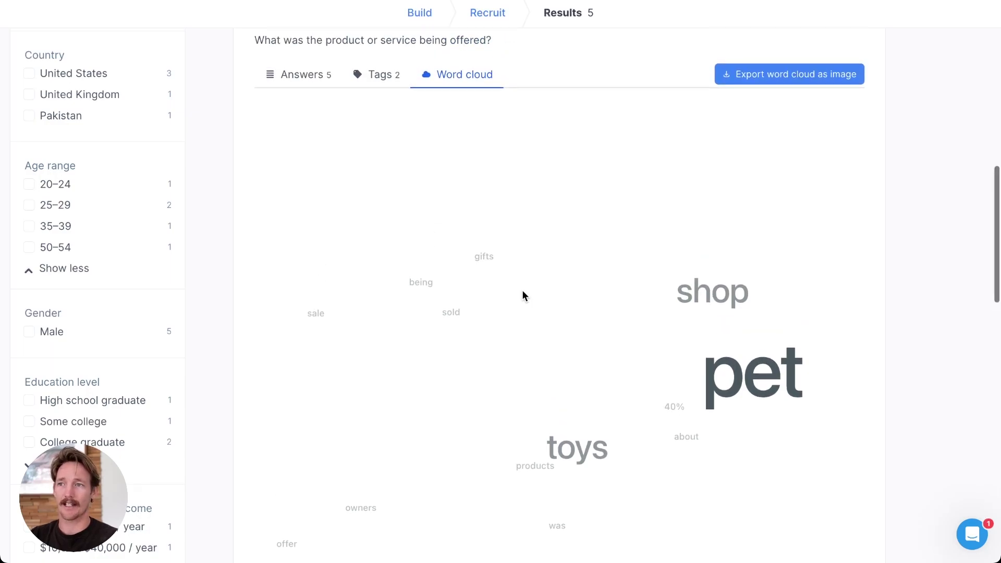
click(304, 75)
scroll(447, 237, up, 3)
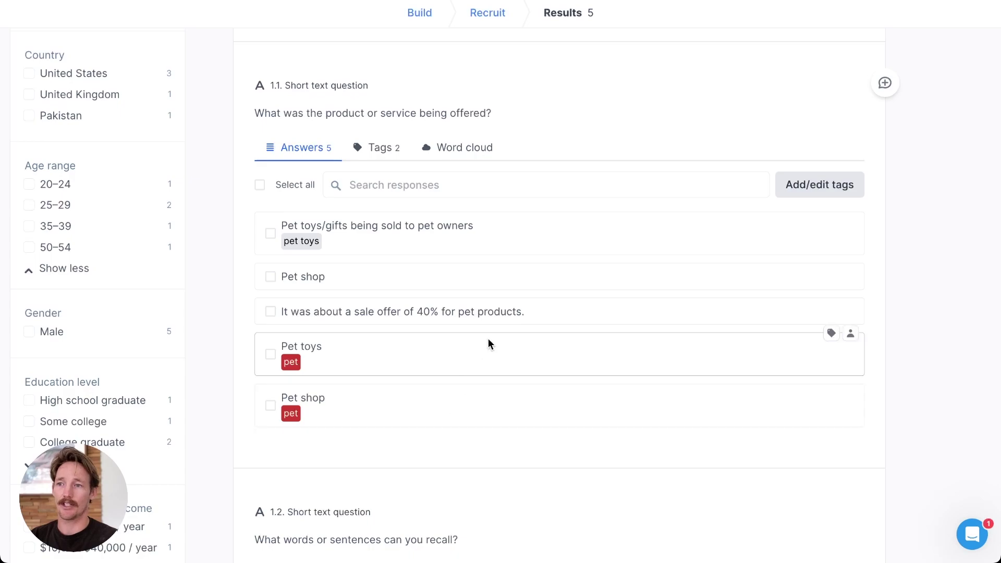
mouse_move(548, 312)
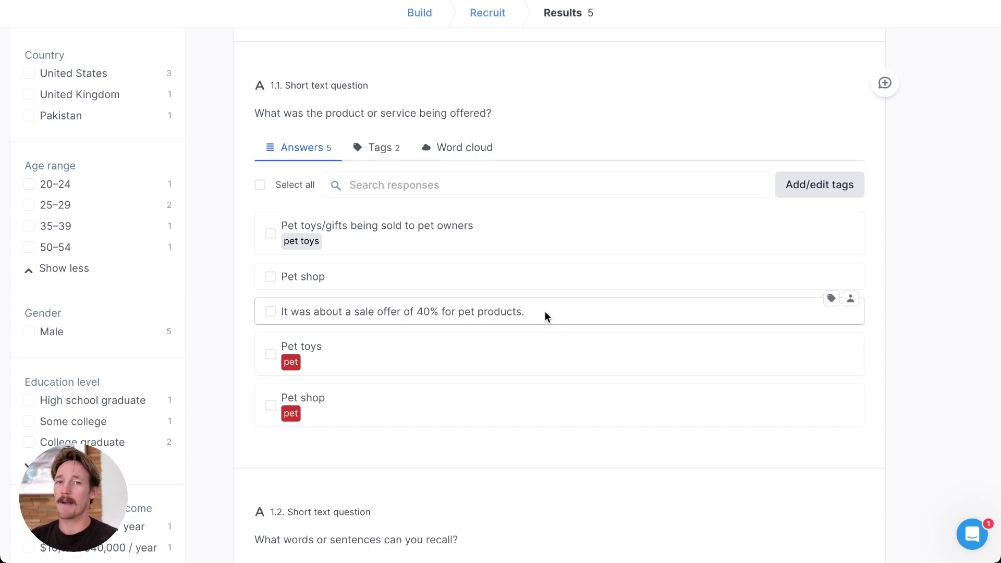
scroll(935, 354, down, 1)
scroll(935, 355, down, 3)
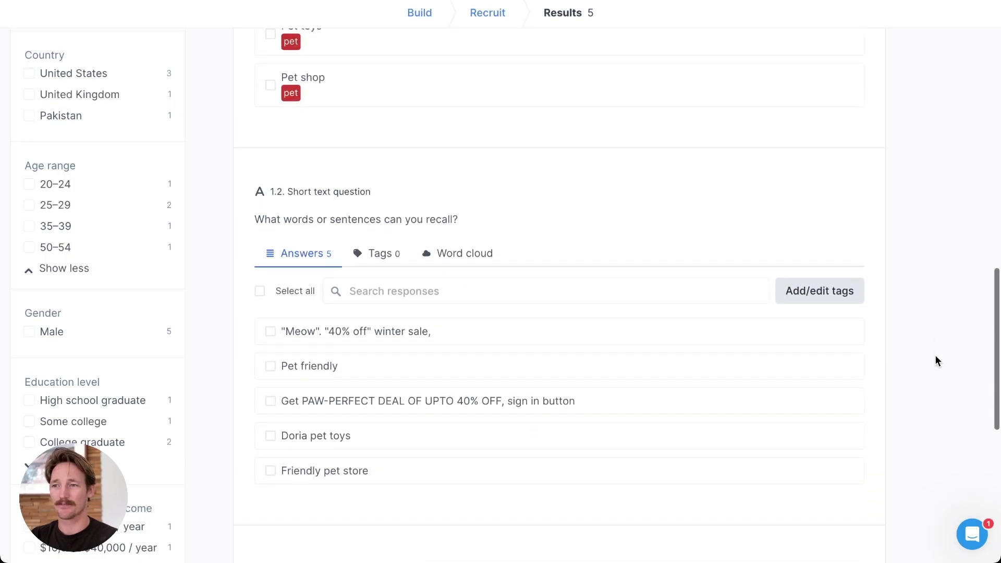
scroll(934, 361, down, 1)
scroll(517, 189, down, 1)
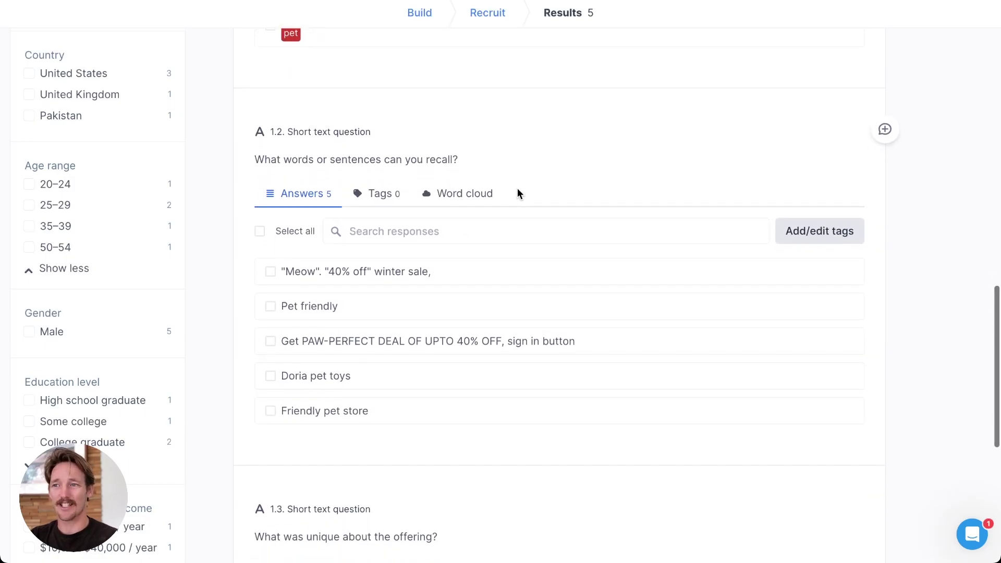
mouse_move(428, 401)
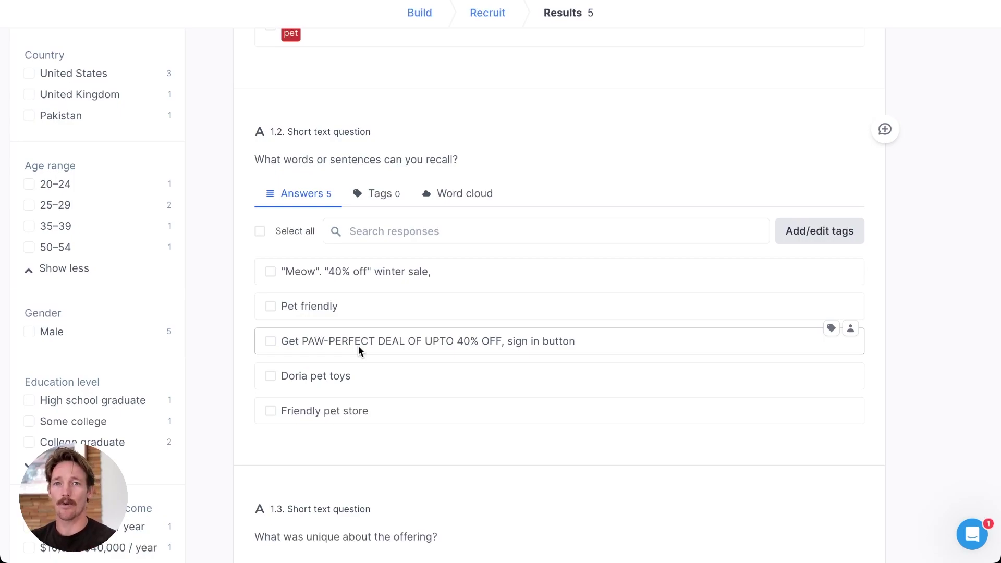
scroll(573, 370, down, 1)
scroll(574, 376, down, 2)
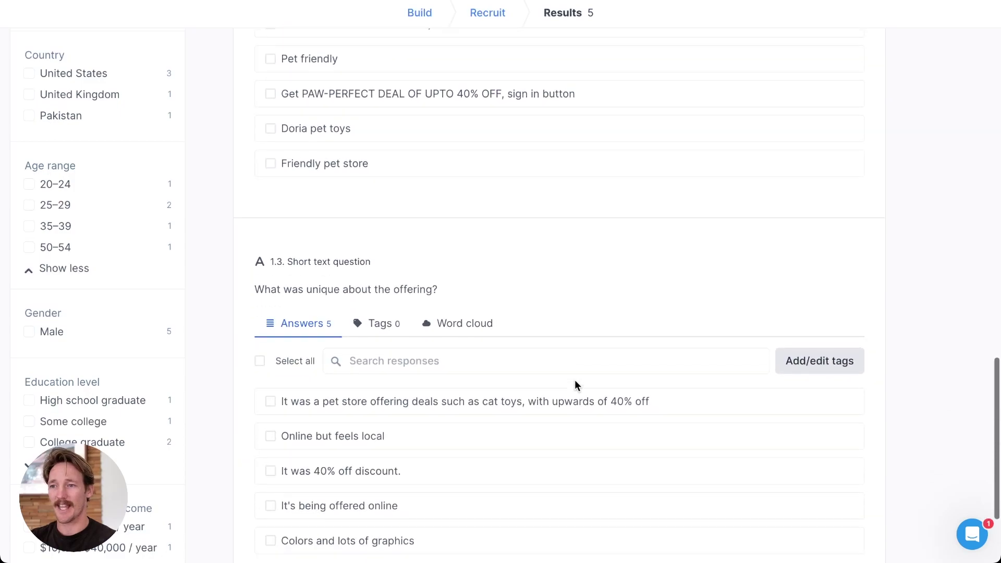
scroll(575, 379, down, 2)
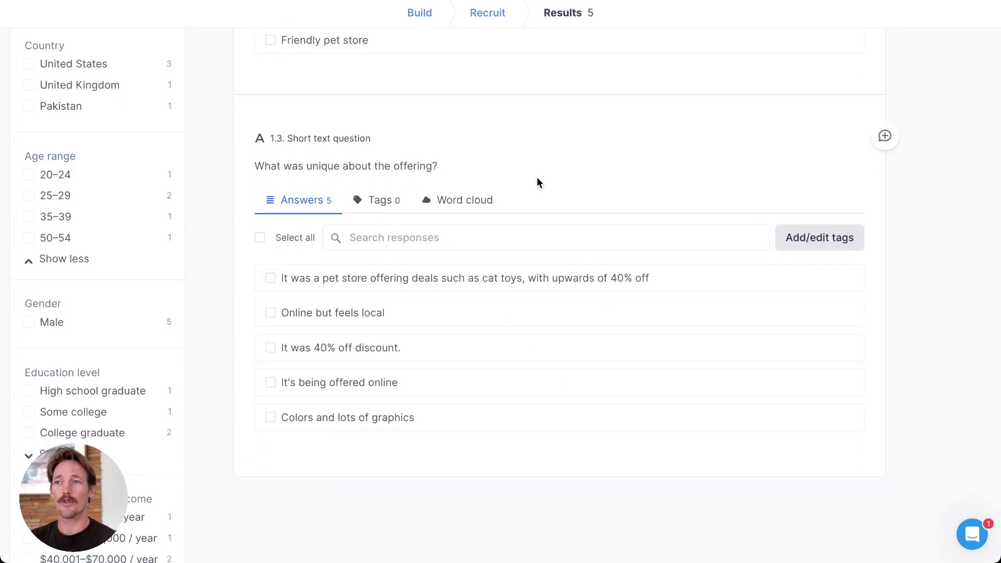